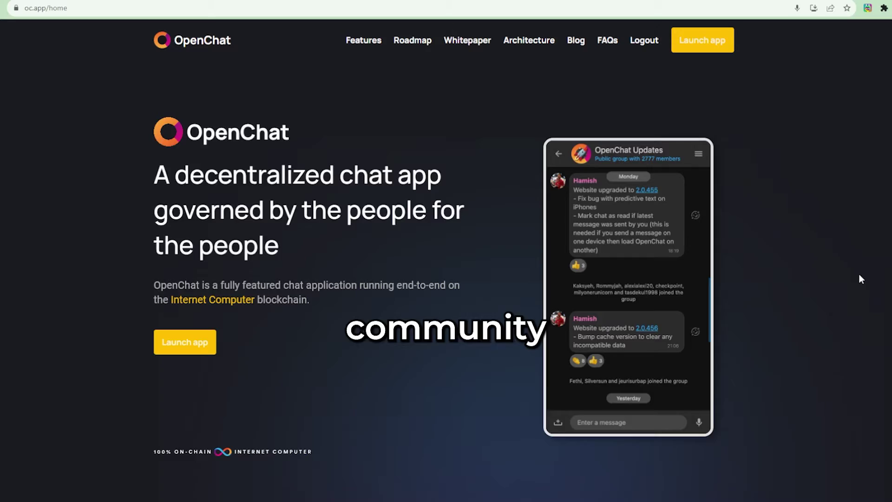
- Look through the OpenChat home page, covering its introduction, feature cards and roadmap
scroll(859, 273, down, 5)
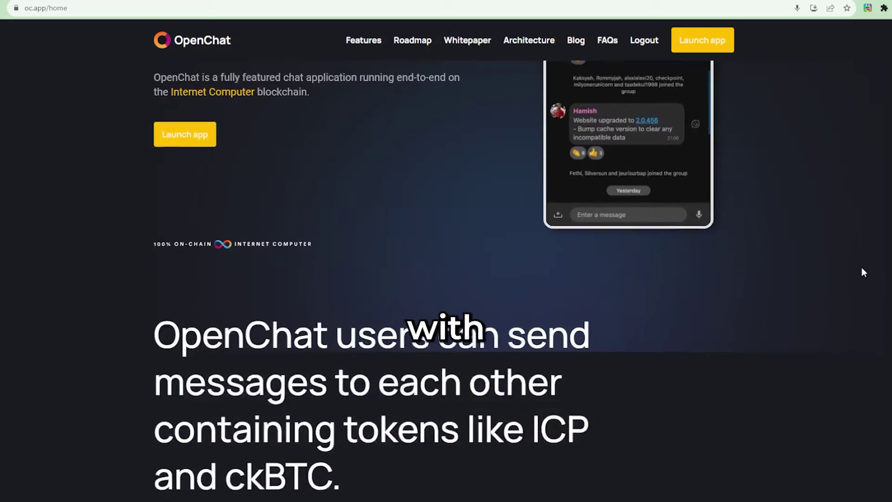
scroll(862, 269, down, 3)
scroll(887, 320, down, 5)
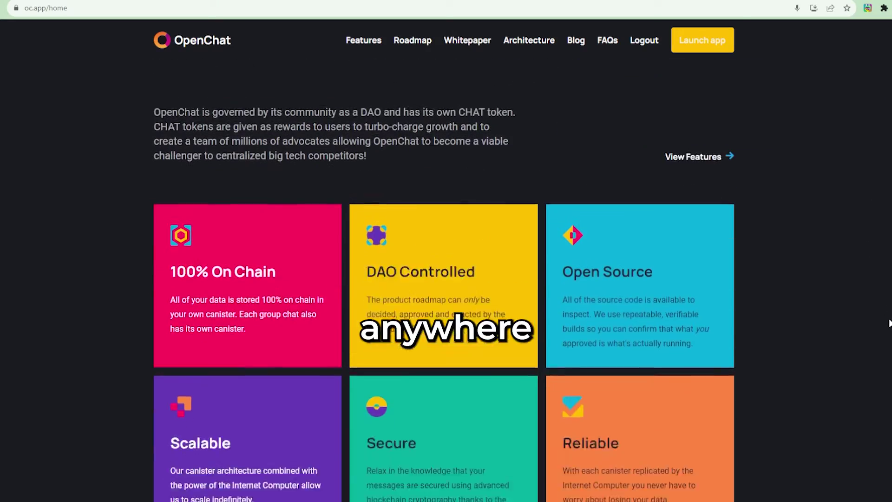
scroll(889, 323, down, 1)
scroll(444, 281, down, 8)
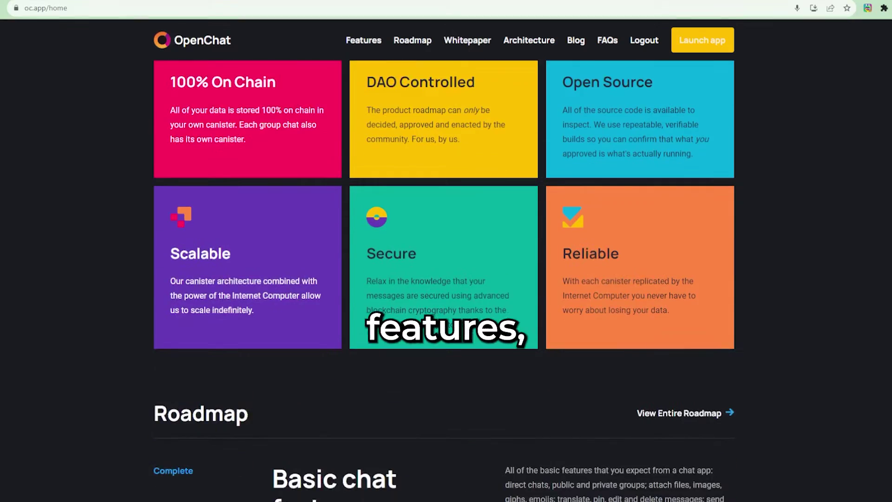
scroll(444, 282, down, 14)
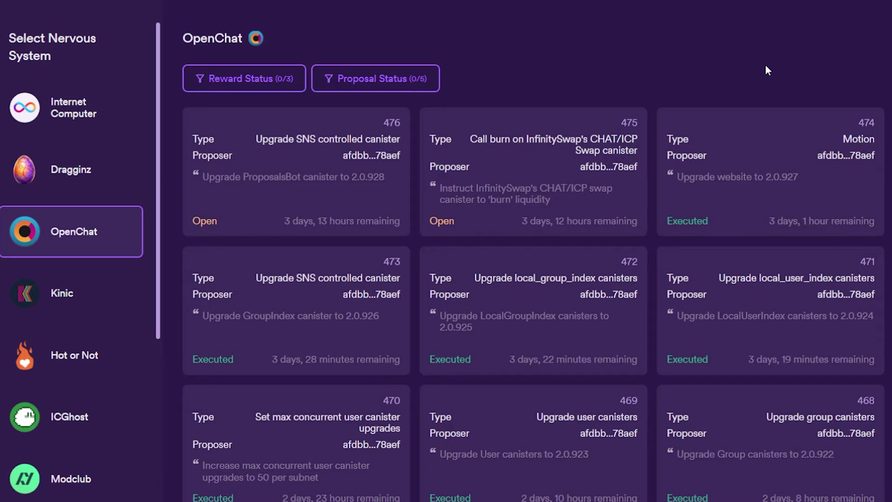
- Browse the list of OpenChat governance proposals
scroll(767, 71, down, 10)
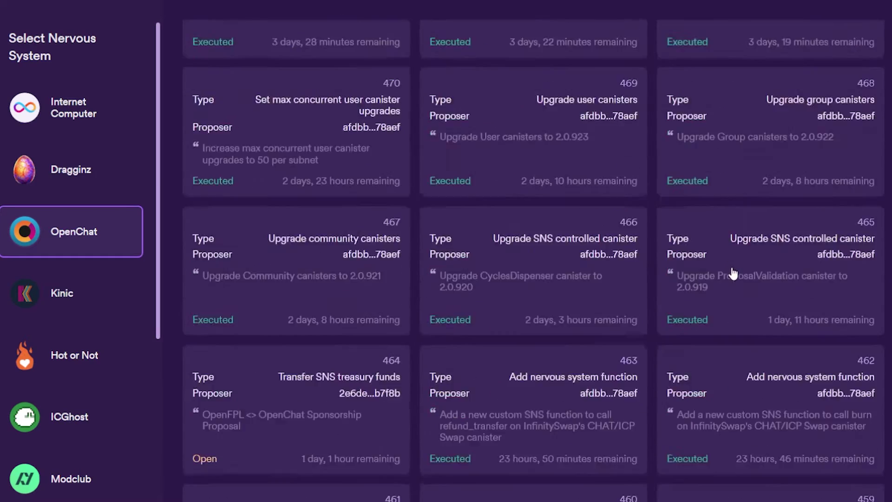
scroll(702, 356, down, 3)
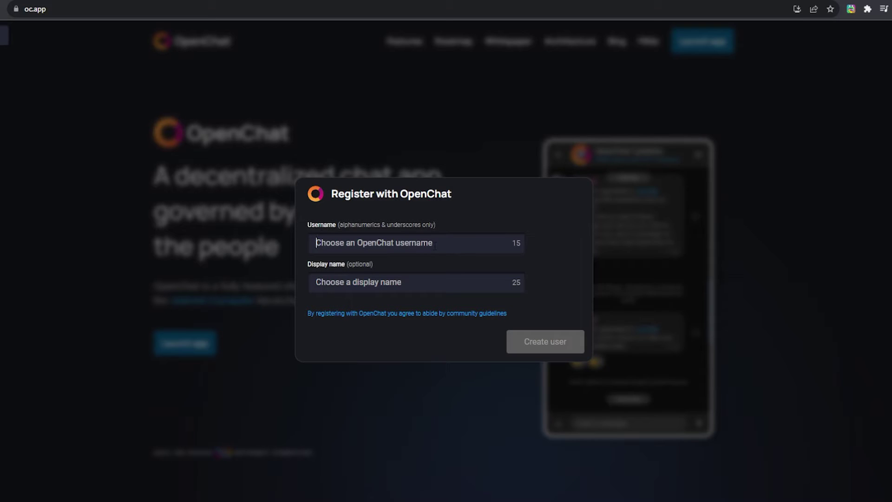
- Enter a username starting with "Block" in the OpenChat registration form
click(435, 246)
text(Block)
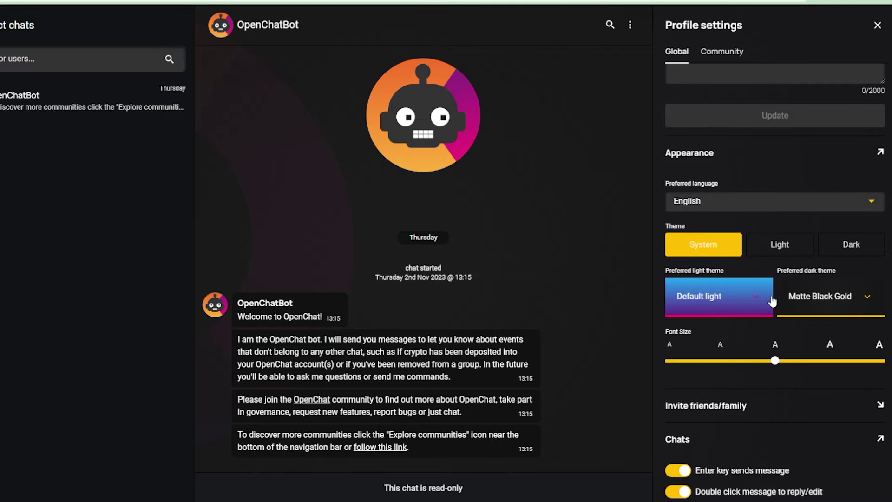
- Try out the Nightvision, Submarine and Tokyo Night themes as the preferred dark theme
click(867, 297)
click(799, 368)
click(818, 297)
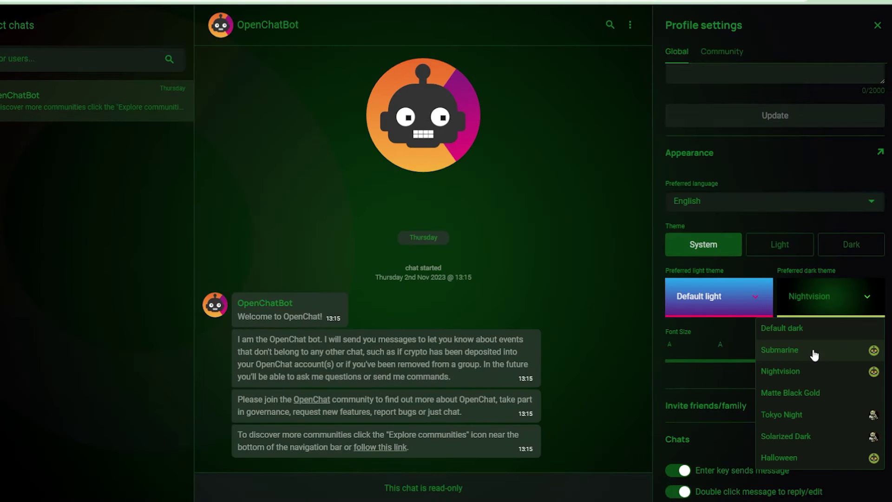
click(815, 350)
click(867, 296)
click(806, 418)
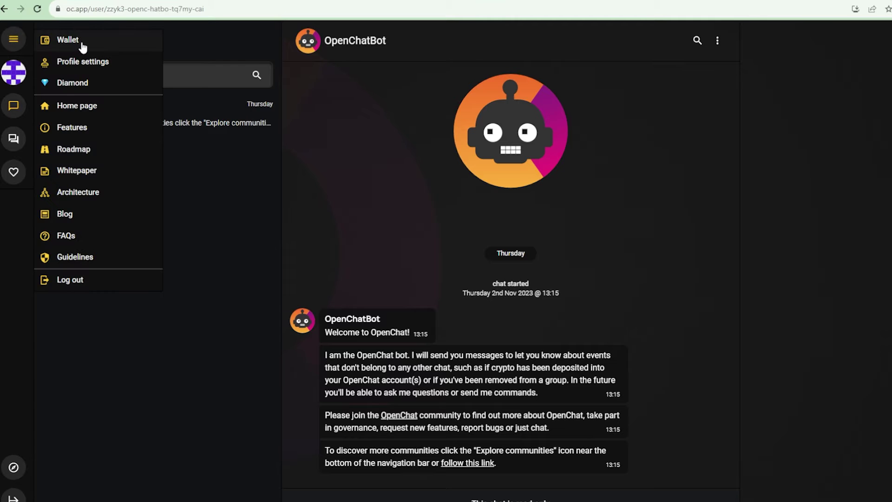
- View the wallet's token balances and expand the token list to show more
click(69, 40)
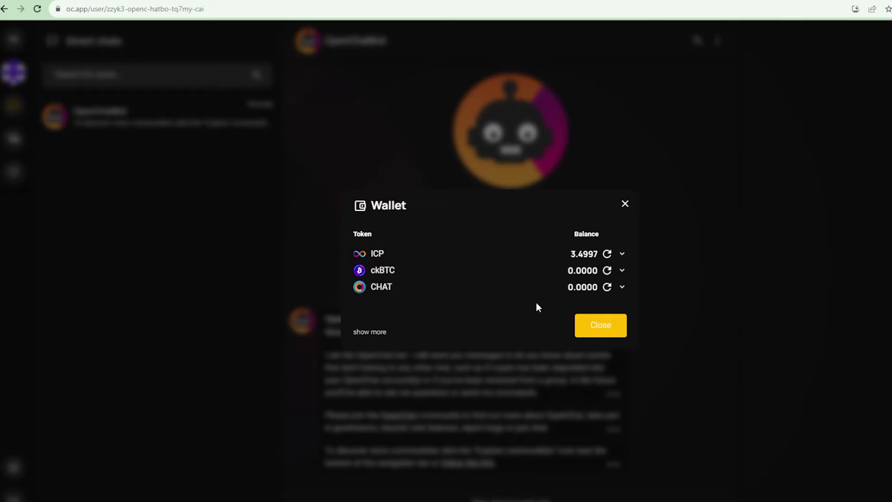
click(378, 334)
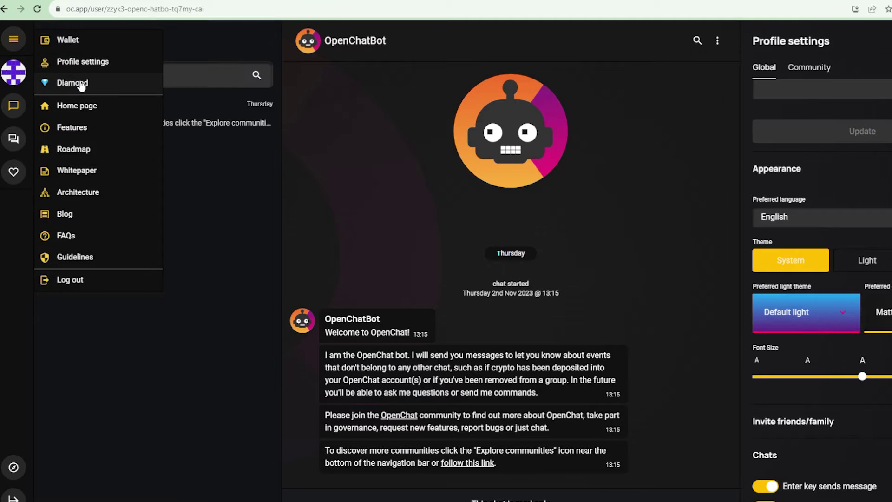
- Upgrade the account to Diamond with the one-year plan for 1.5 ICP and confirm the payment
click(73, 83)
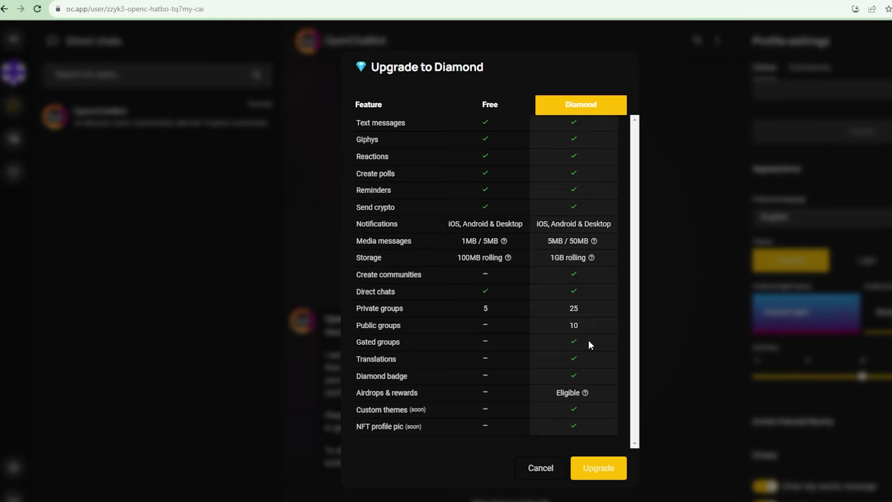
click(594, 469)
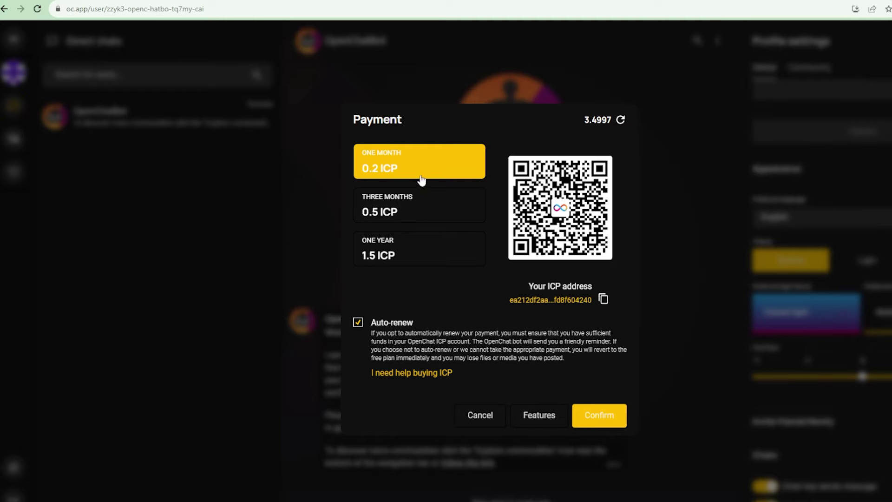
click(392, 250)
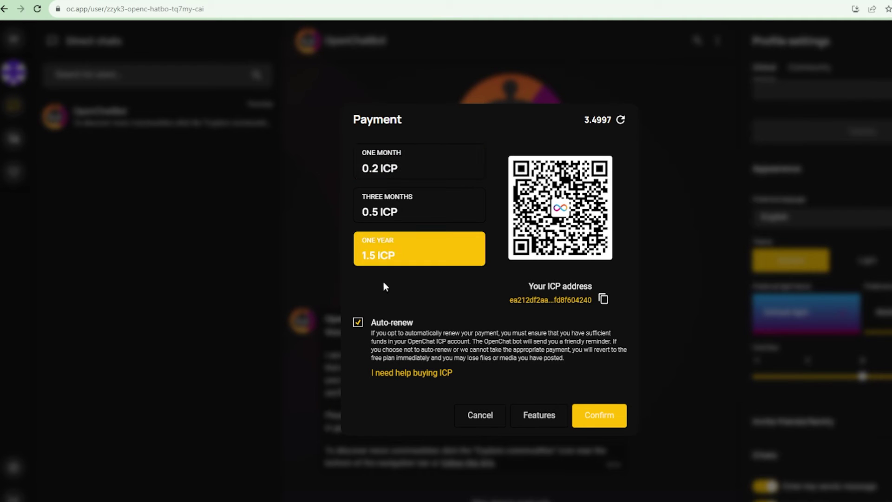
click(608, 420)
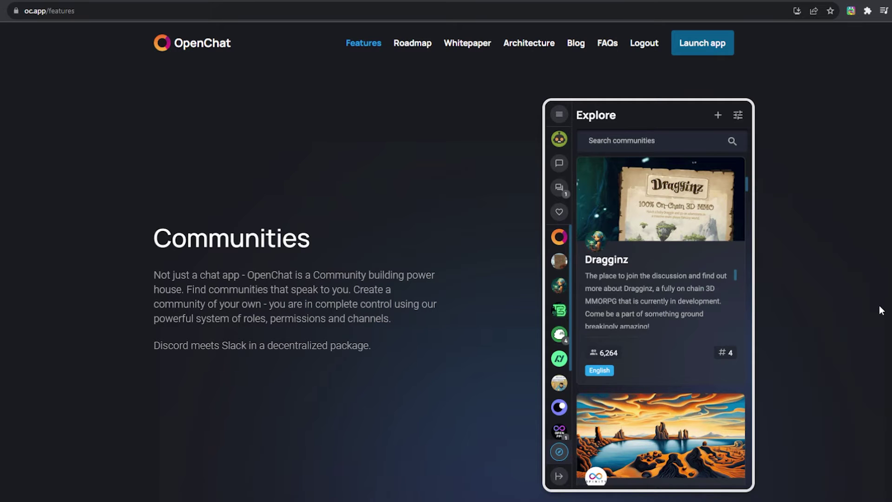
- Look through the OpenChat features page, covering the Communities, Mobile first and Groups sections
scroll(881, 310, down, 10)
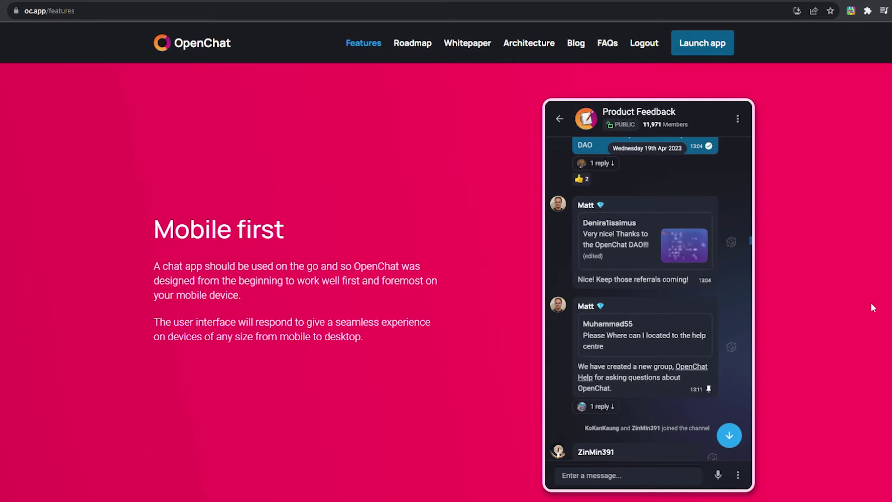
scroll(870, 303, down, 10)
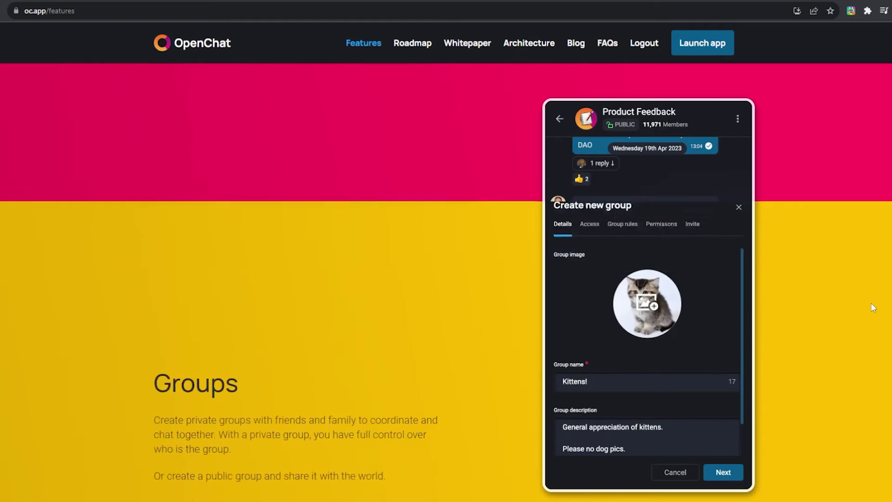
scroll(871, 302, up, 1)
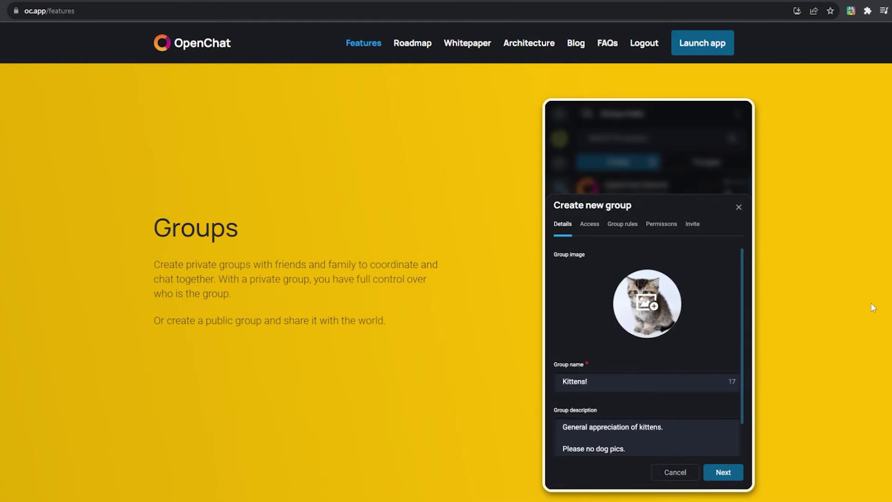
scroll(871, 303, down, 5)
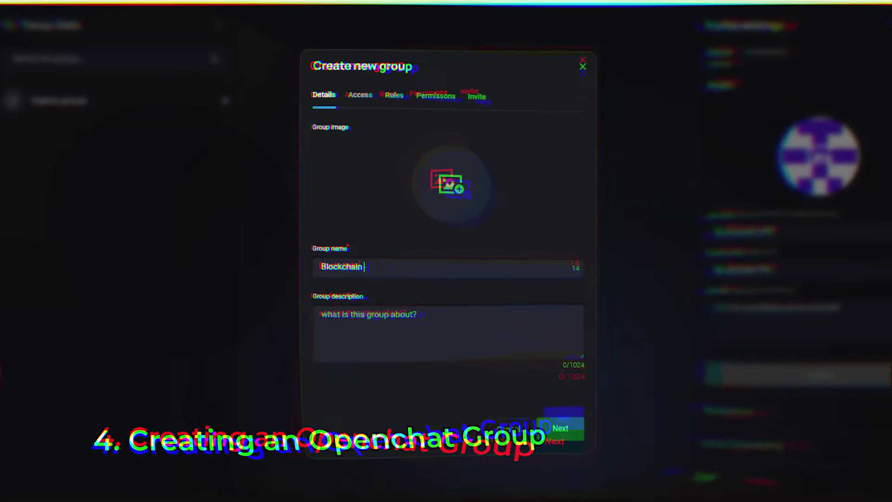
- Name the new group "Blockchain Pill" and describe it as "The #1 News Source on ICP"
text(The)
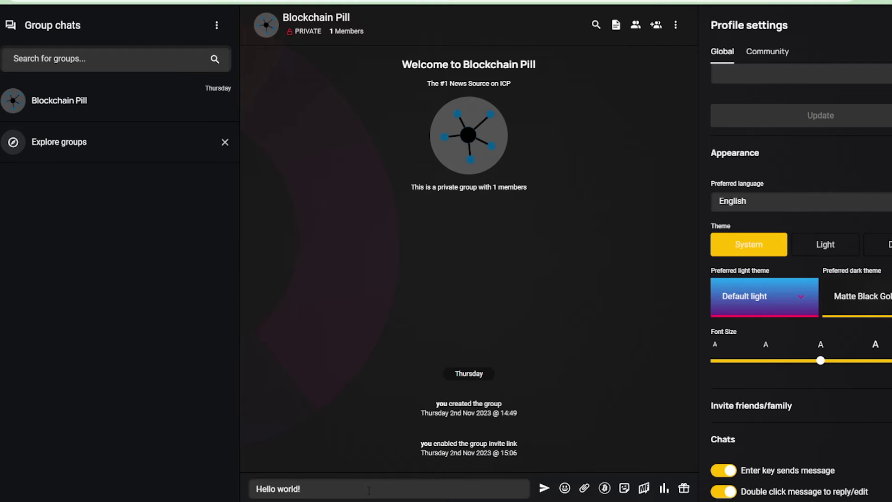
- Send the message "Hello world!" in the Blockchain Pill group
key(Return)
- Allow microphone access, record a voice message and discard the recording
click(545, 488)
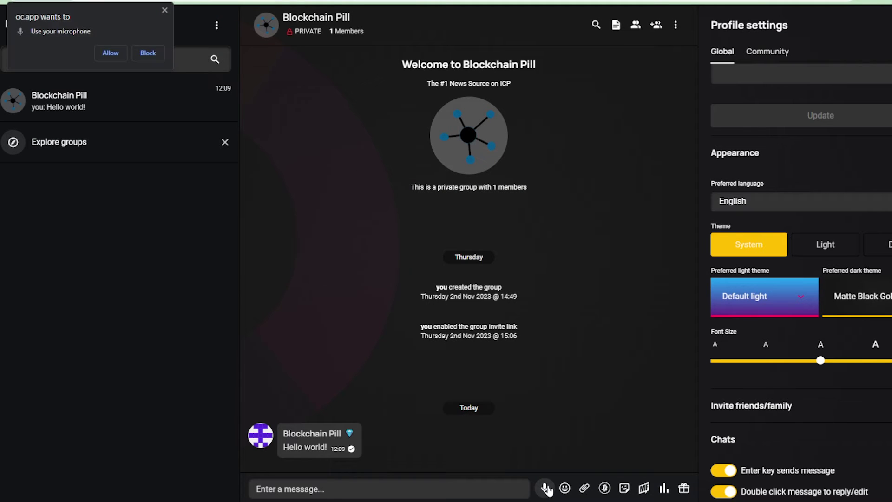
click(110, 53)
click(546, 488)
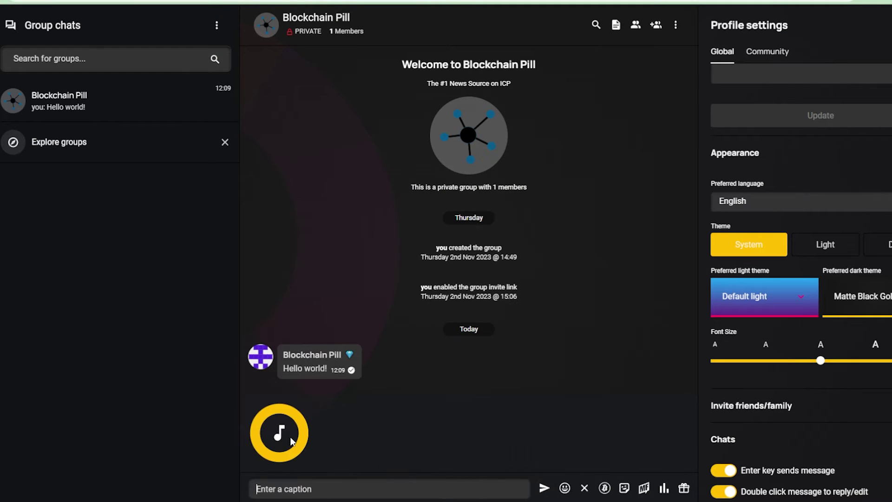
click(584, 488)
- Send a message to the group made only of face emojis, including the exploding-head and sunglasses faces
click(564, 487)
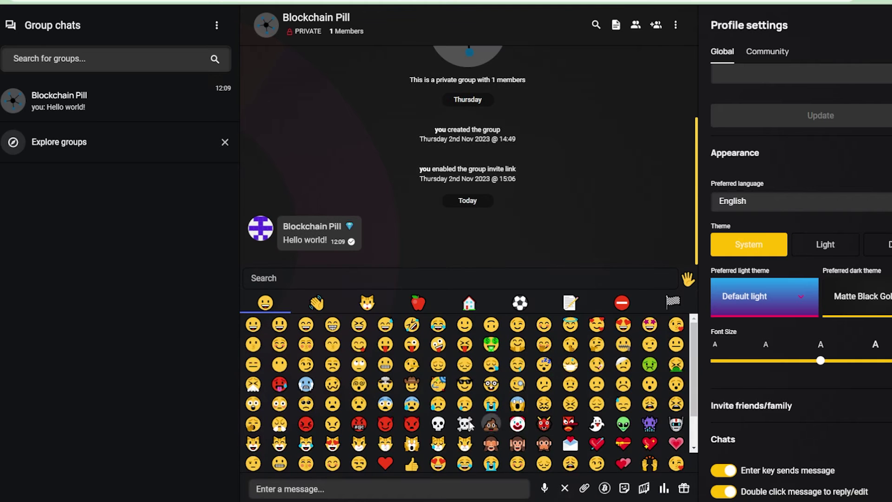
double_click(256, 326)
click(386, 386)
click(438, 384)
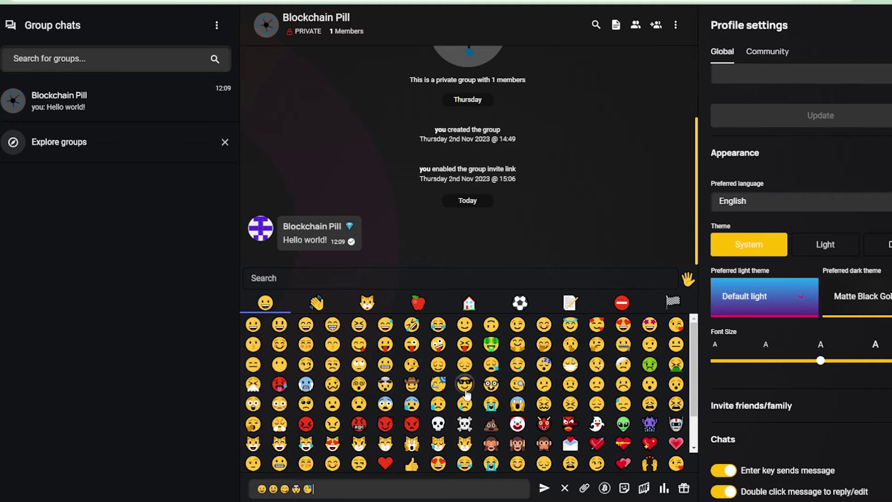
click(544, 490)
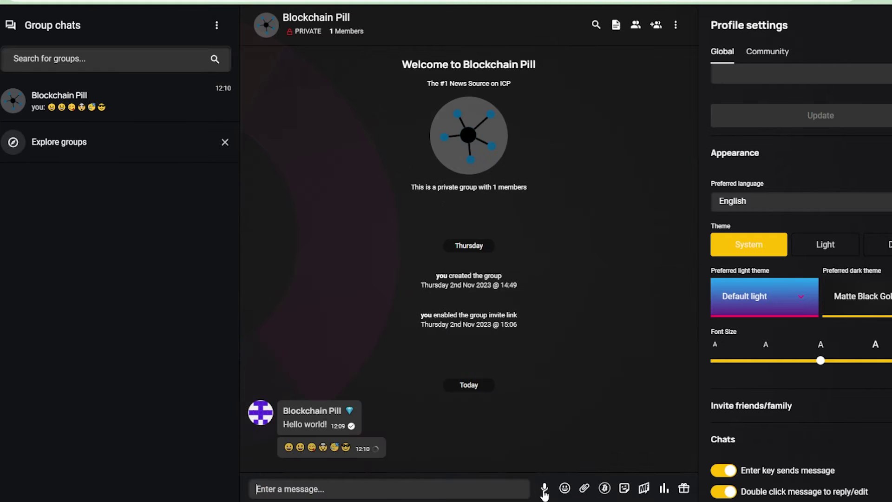
- Attach the PNG file "thumbnail 40" to a group message
click(584, 488)
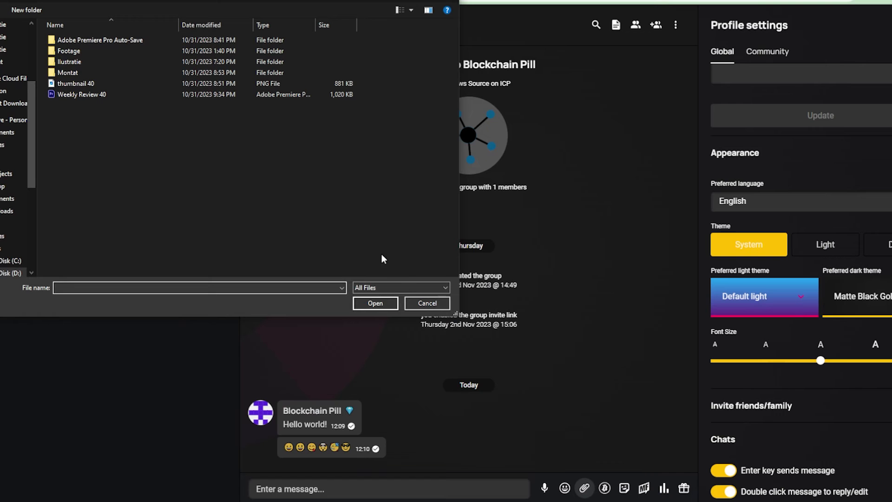
click(90, 82)
click(375, 303)
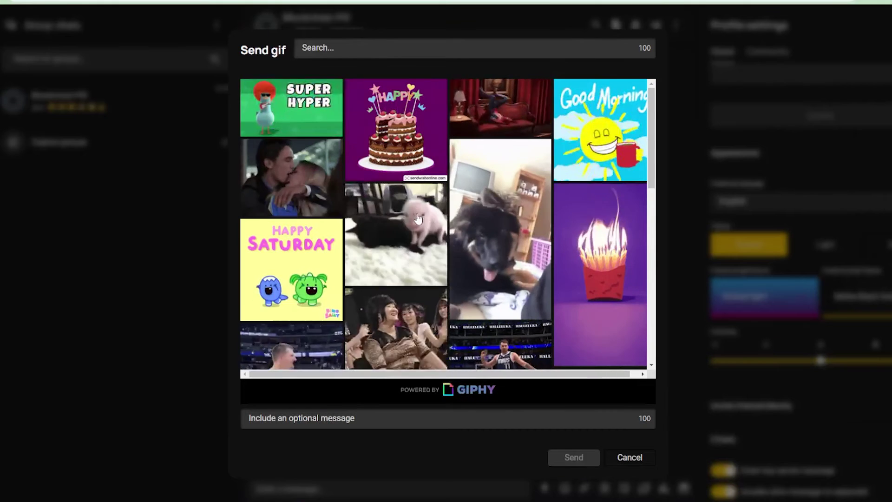
- Send the GIF of the black dog in the room with the television to the group
click(526, 231)
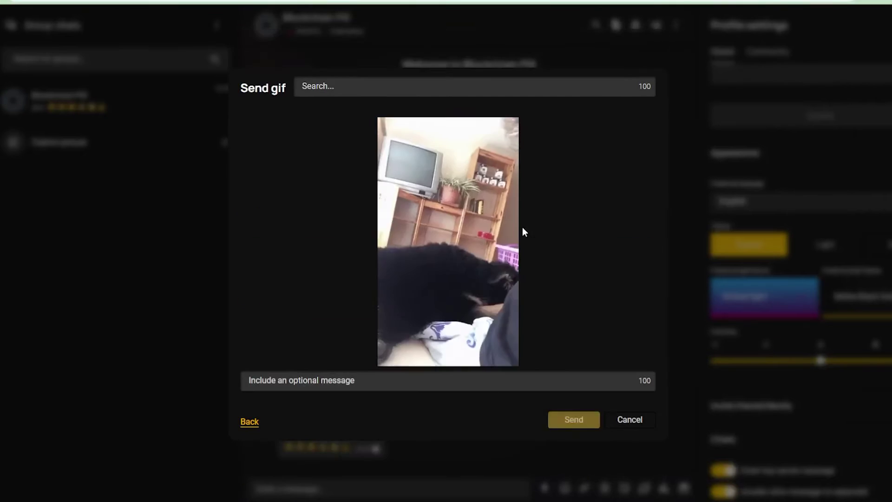
click(571, 420)
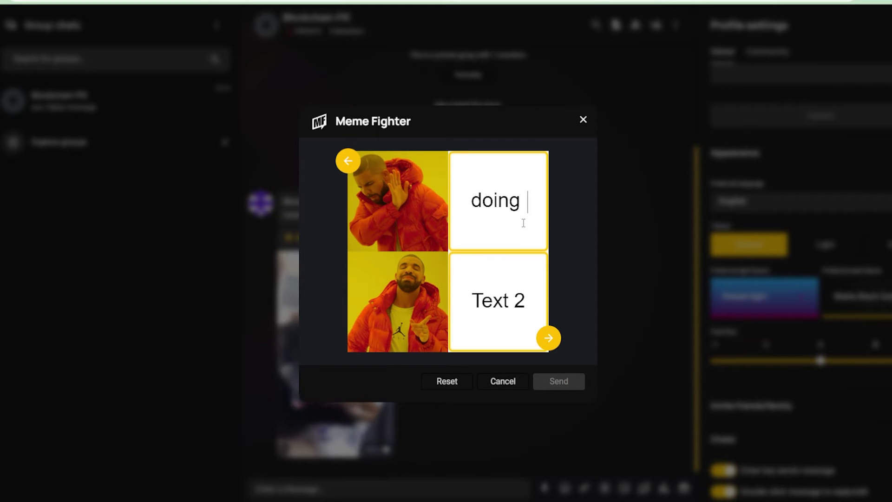
- Caption the two-panel meme "doing memes in photoshop" and "doing memes in Meme Fighter", and send it to the group
text(memes in photosho)
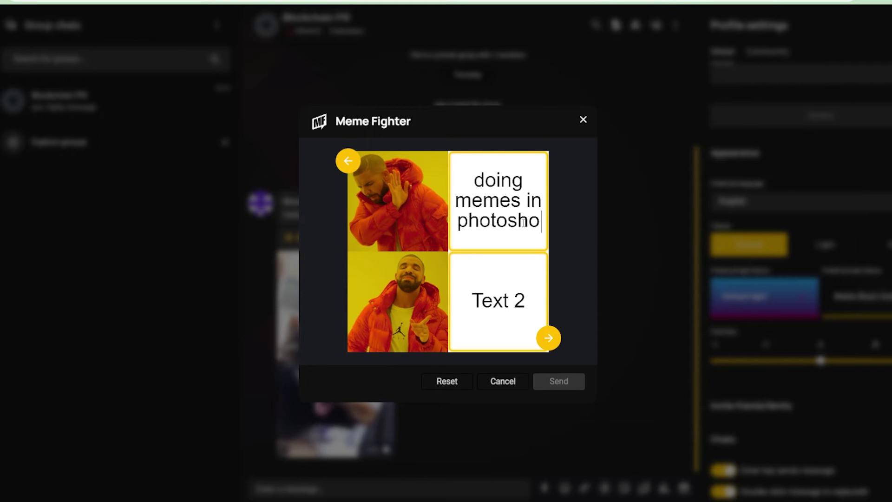
text(p)
click(526, 294)
text(doing meme)
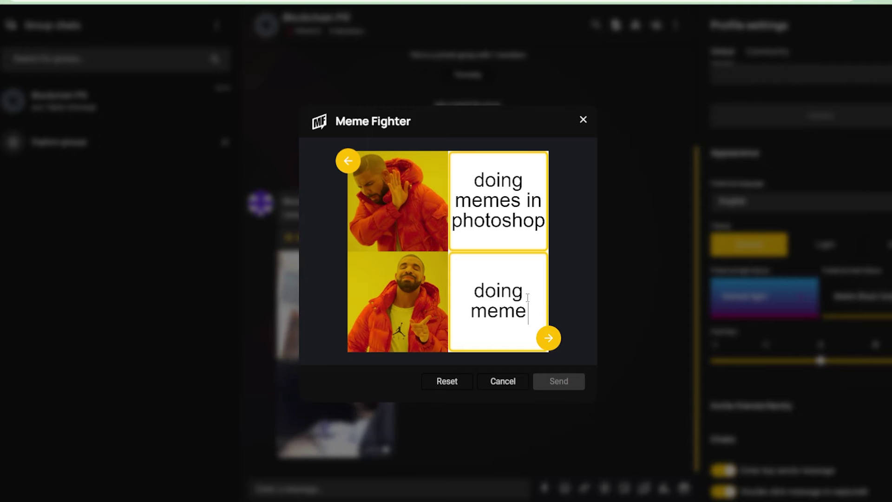
text(s in Meme F)
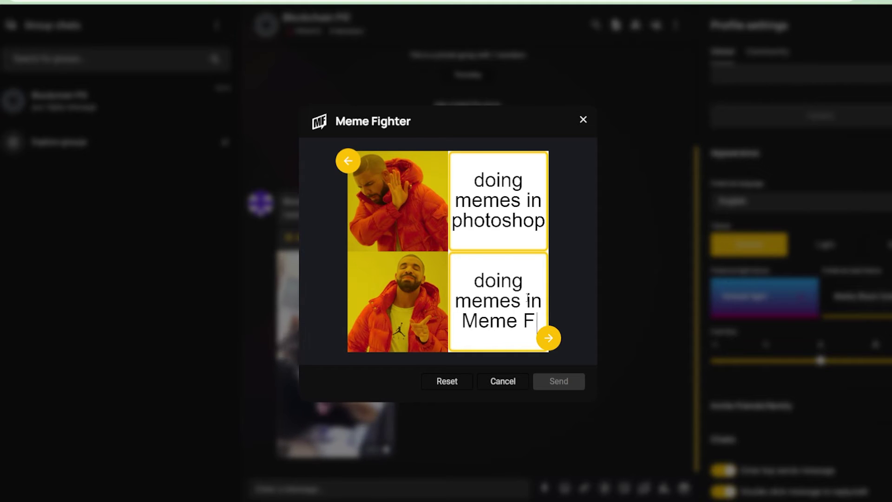
text(ighter)
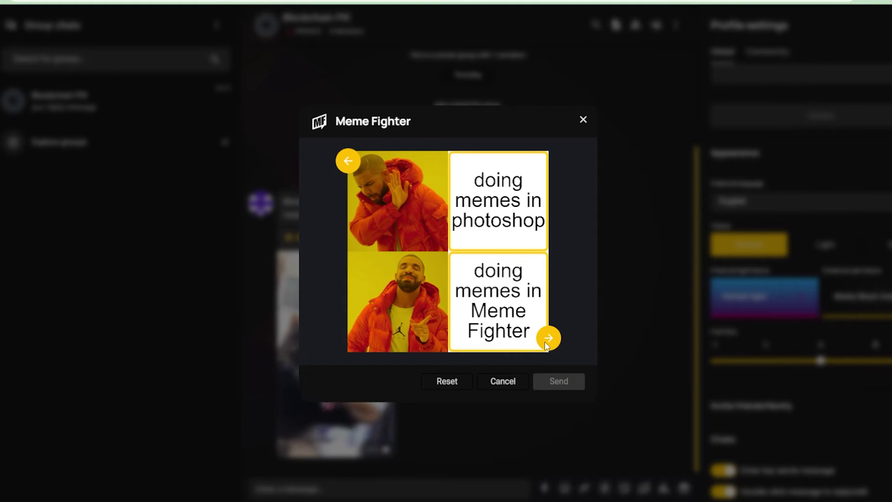
click(548, 340)
- Create a group poll asking "Should we use OC from now one?" with the answers "Yay" and "Nay", and start it
click(665, 489)
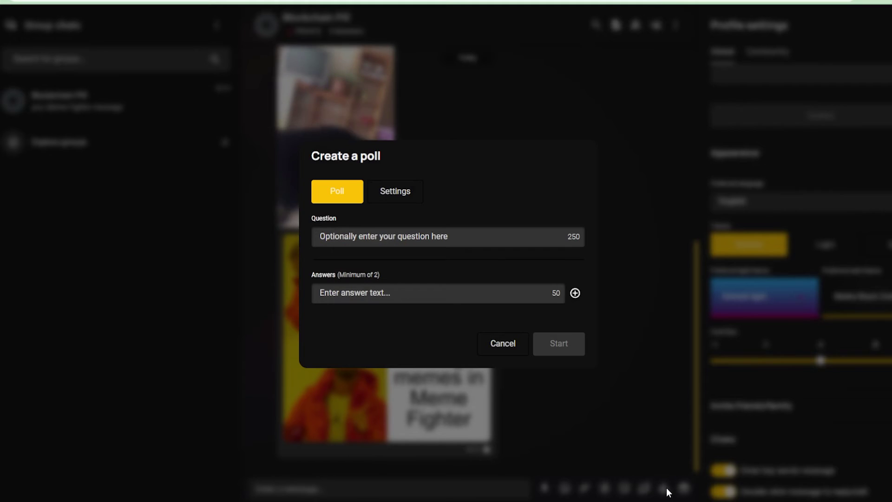
text(Should we use OC from now one?)
key(Tab)
text(Yay)
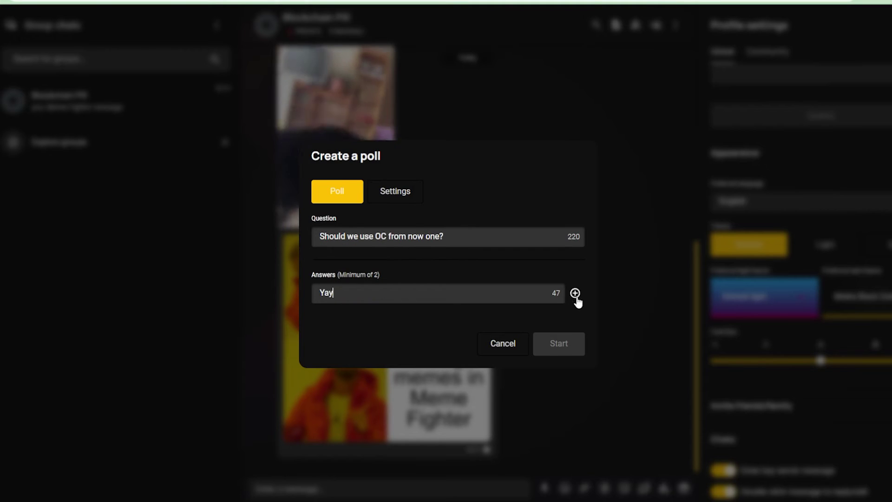
click(575, 292)
click(357, 305)
text(N)
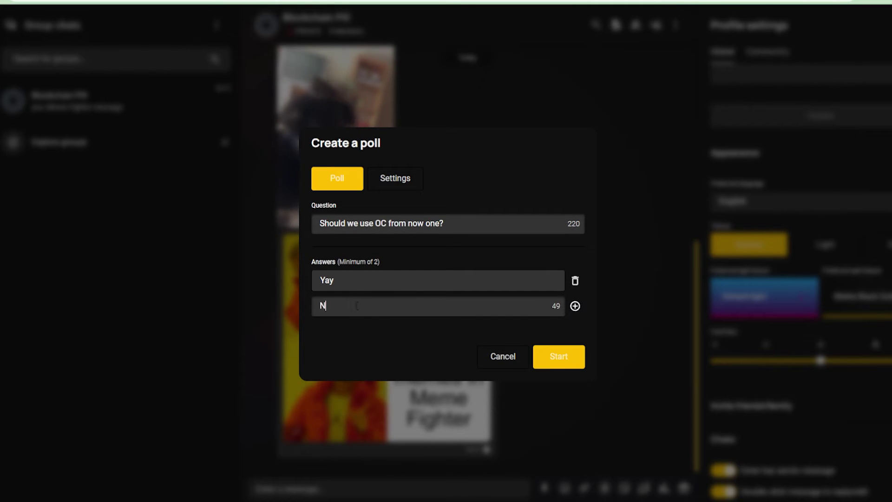
text(ay)
click(576, 365)
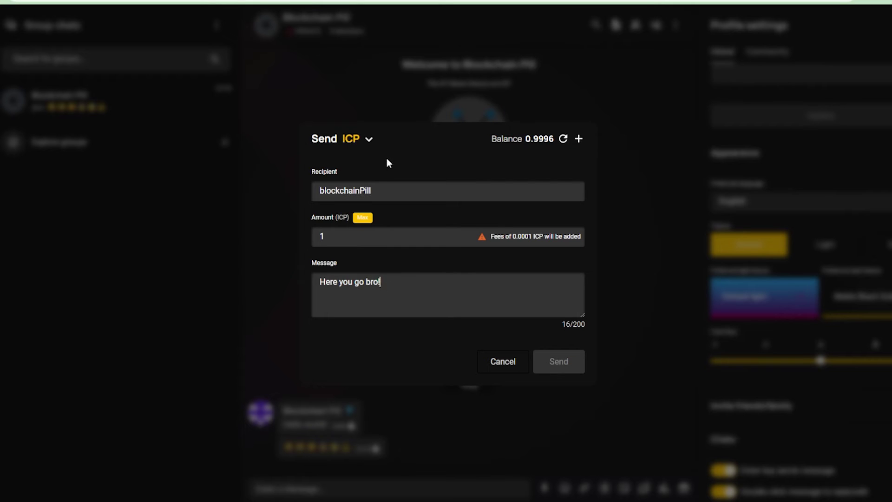
- Cancel the ICP transfer and send a 10 ICP prize, equally distributed and active for 1 week, with the message "Welcome to Blockchain Pill's OC!"
click(499, 366)
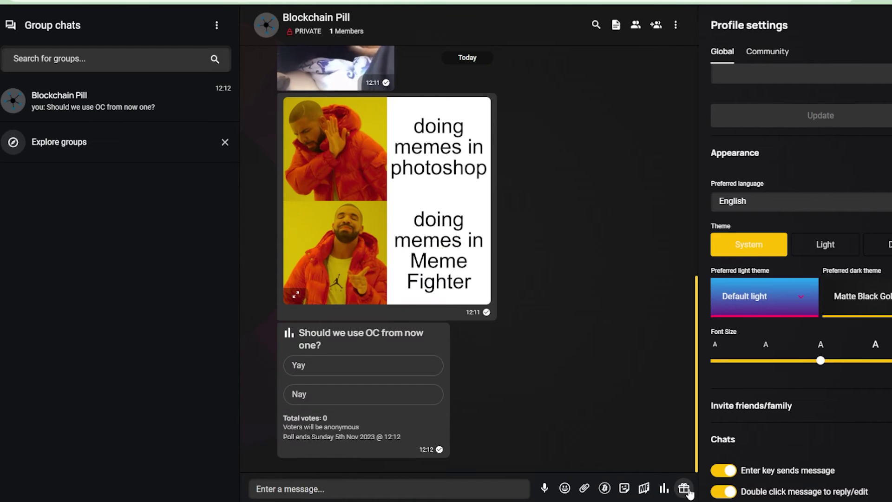
click(684, 488)
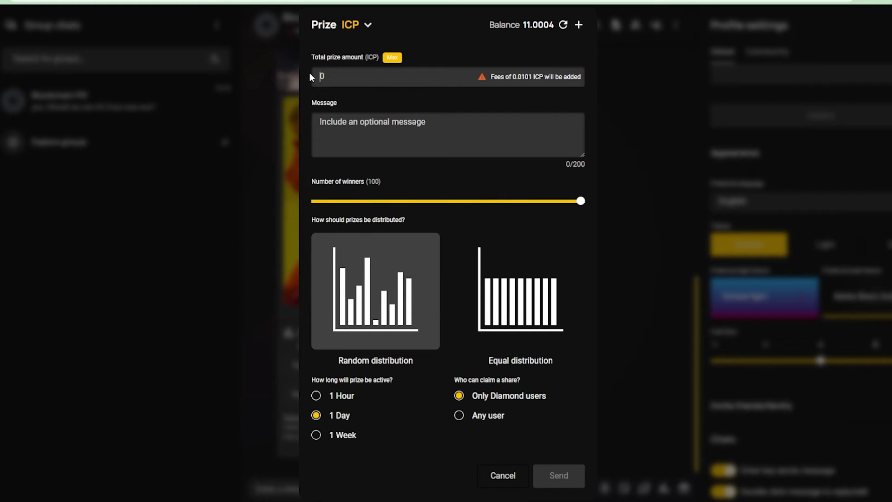
text(10)
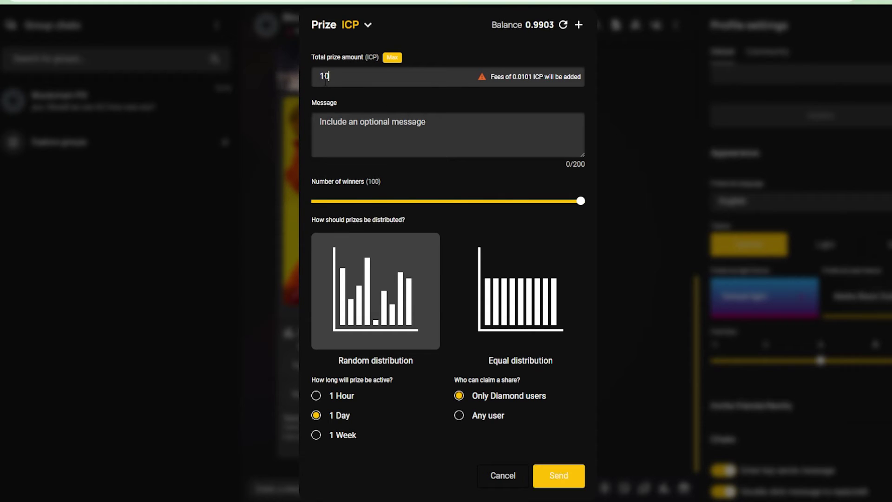
click(383, 132)
text(Welcome t)
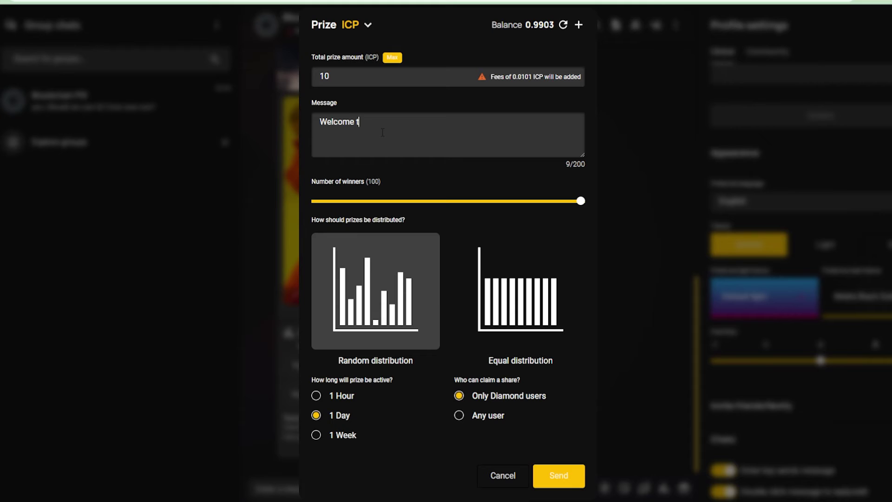
text(o Blockchain Pill's OC!)
click(503, 301)
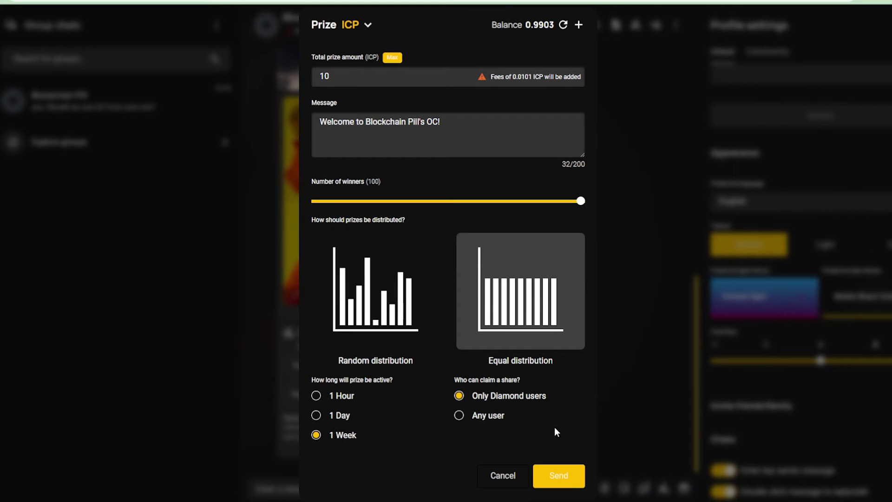
click(564, 476)
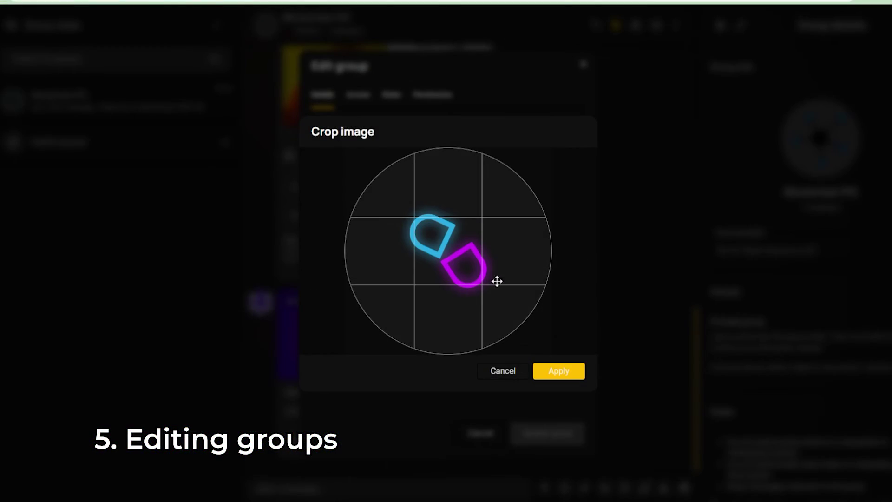
- Apply the cropped blue and pink pill logo as the group image and switch the group's access to public
click(564, 371)
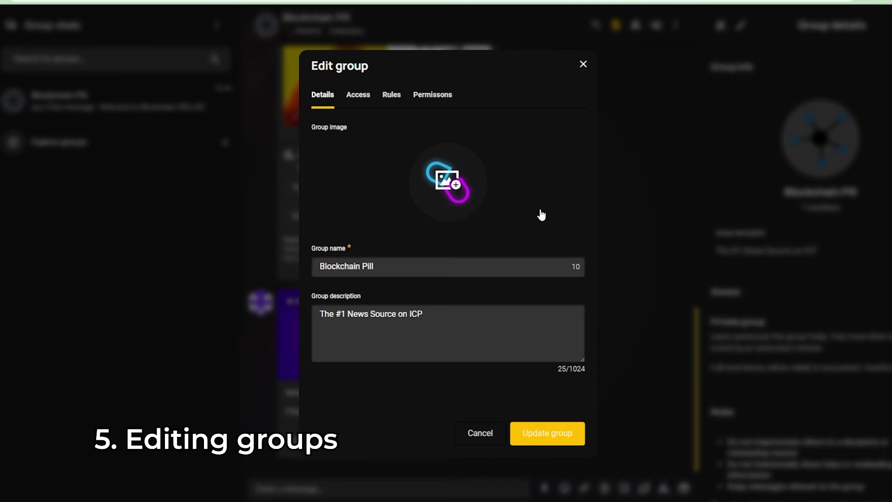
click(361, 96)
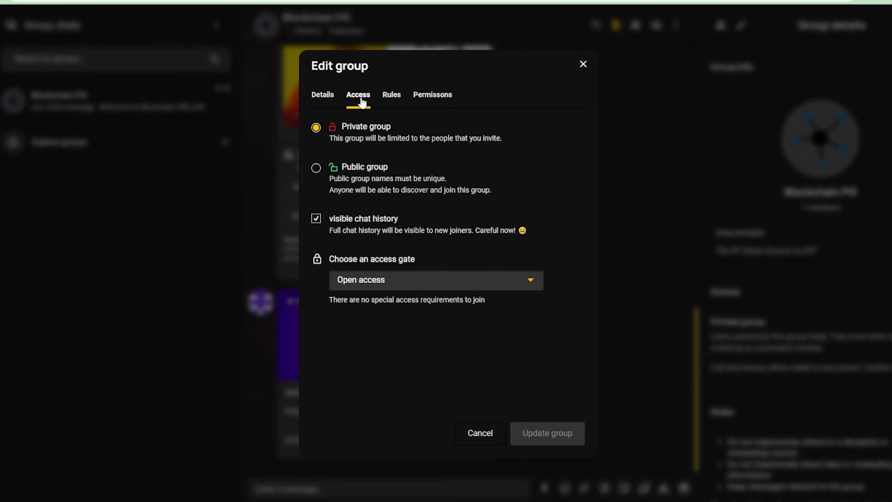
click(316, 168)
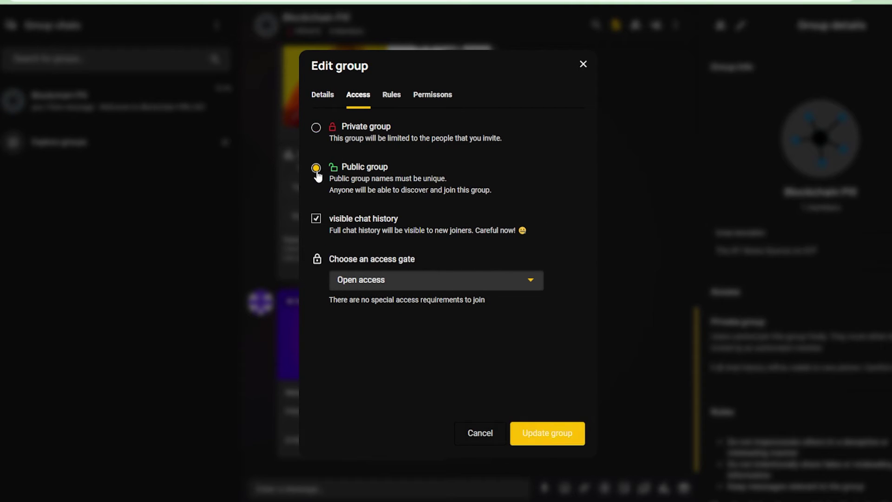
- Examine the group's access gate options and the permission choices for who can change member roles
click(406, 280)
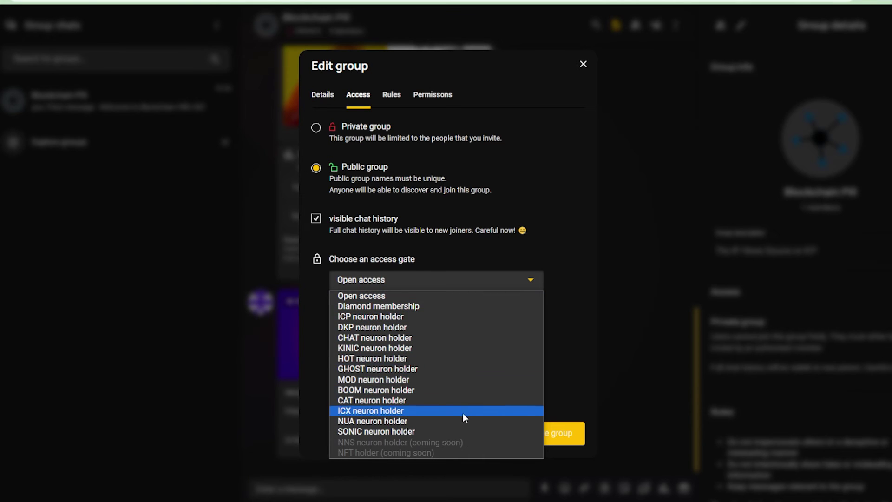
click(433, 96)
click(451, 177)
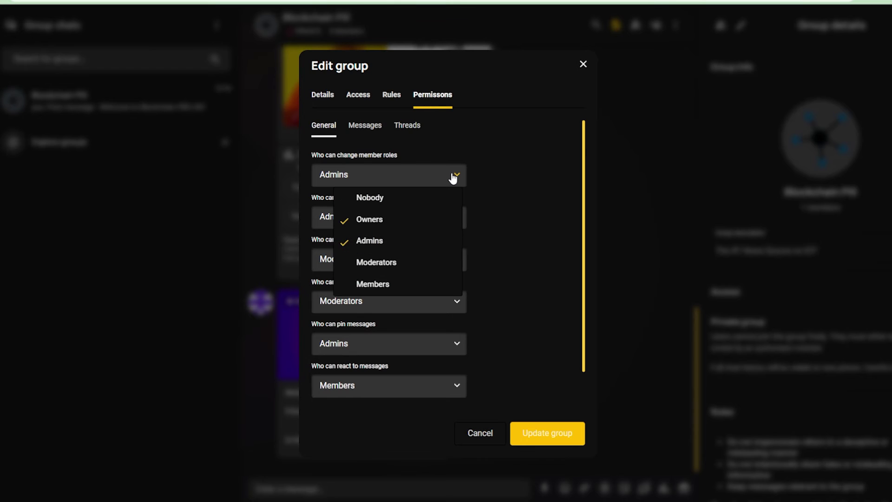
click(499, 237)
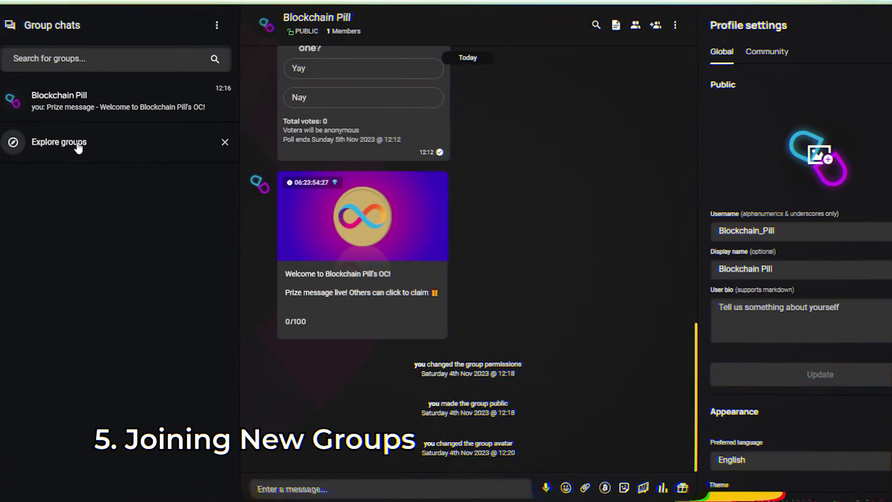
- Explore the hot groups and join Distrikt, SNS-1 and CIGDAO
click(76, 145)
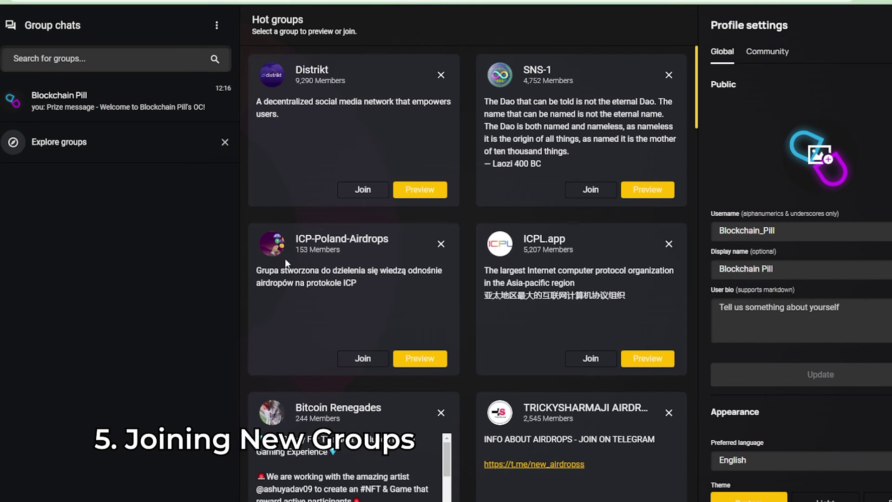
click(363, 189)
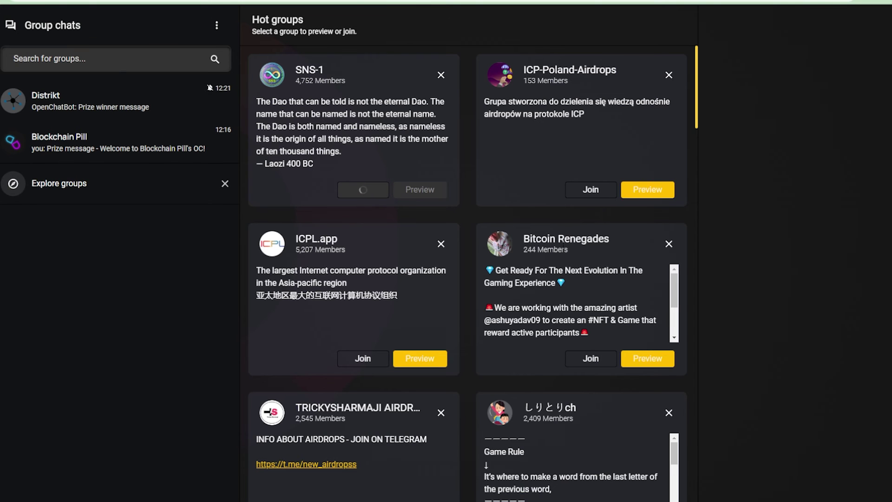
scroll(479, 365, down, 6)
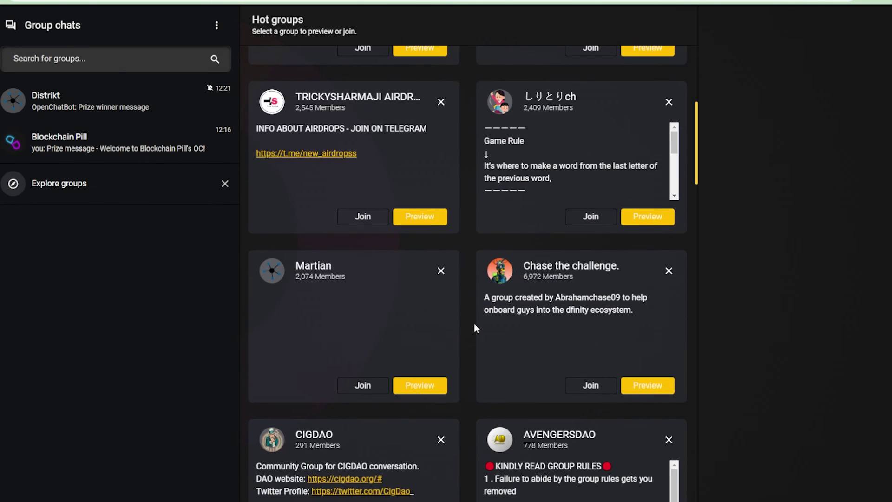
scroll(472, 325, down, 6)
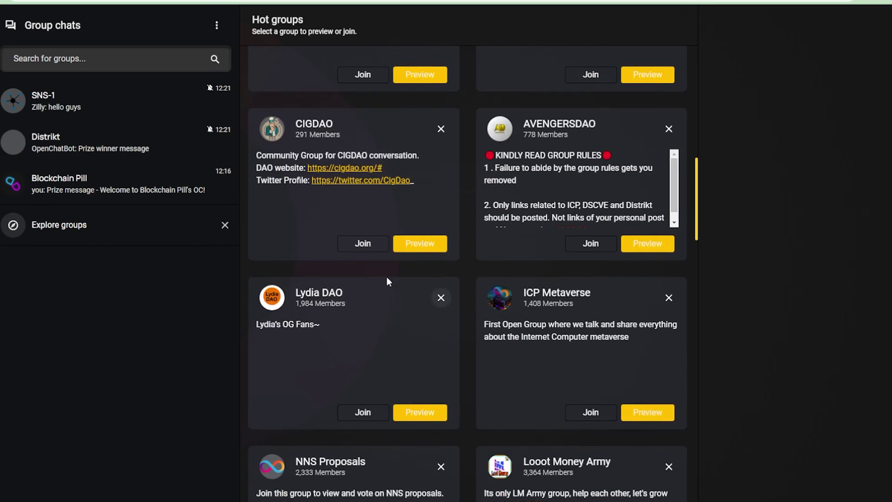
click(363, 243)
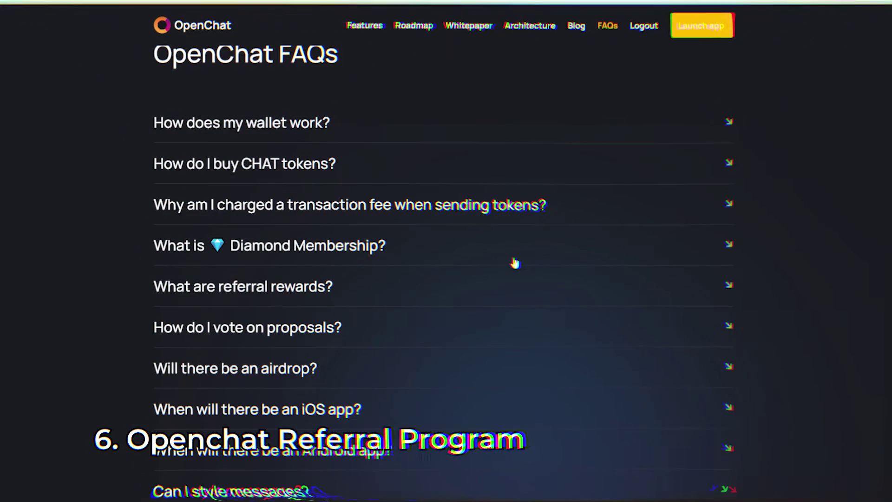
- Expand and read the FAQ answer to "What are referral rewards?"
click(660, 289)
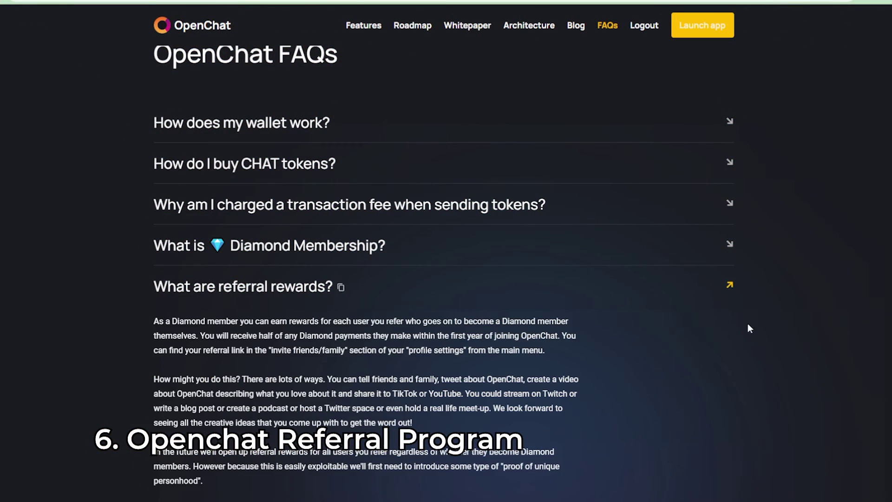
scroll(748, 329, down, 2)
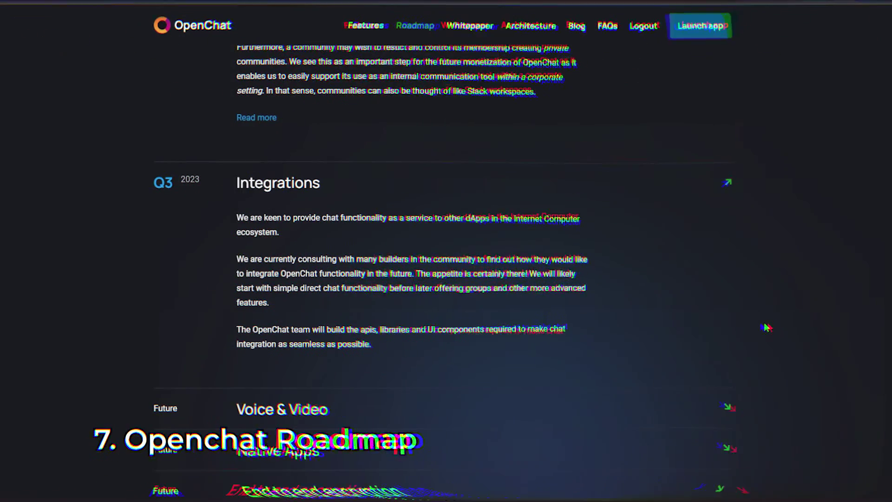
- Read through the roadmap entries on Integrations, Voice & Video, Native Apps and End to end encryption
scroll(738, 342, down, 3)
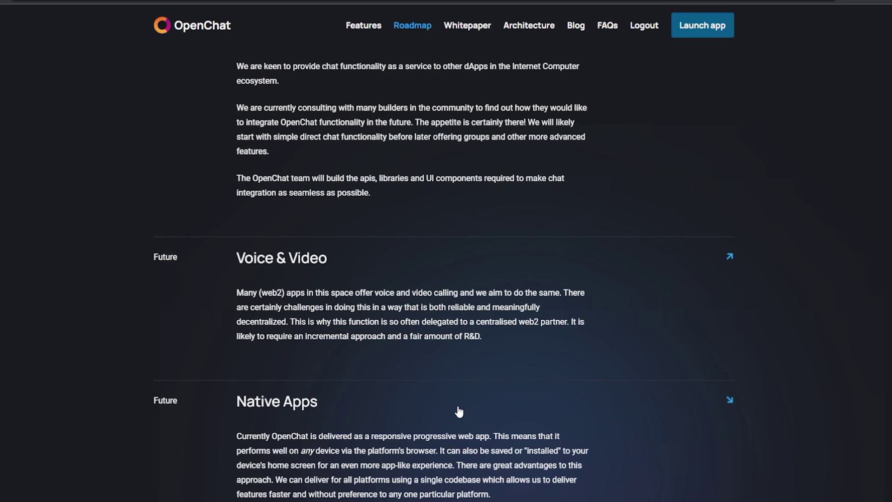
scroll(459, 412, down, 5)
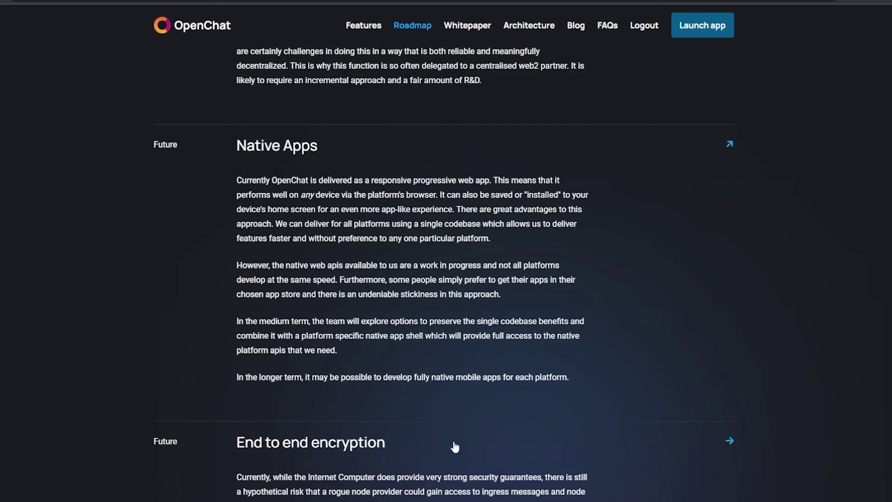
scroll(734, 349, down, 10)
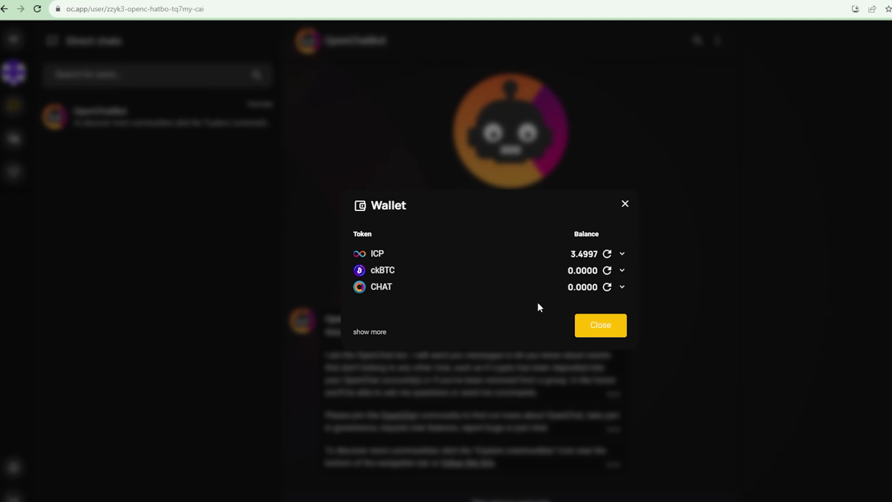
- Show the additional tokens in the wallet's token list
click(372, 332)
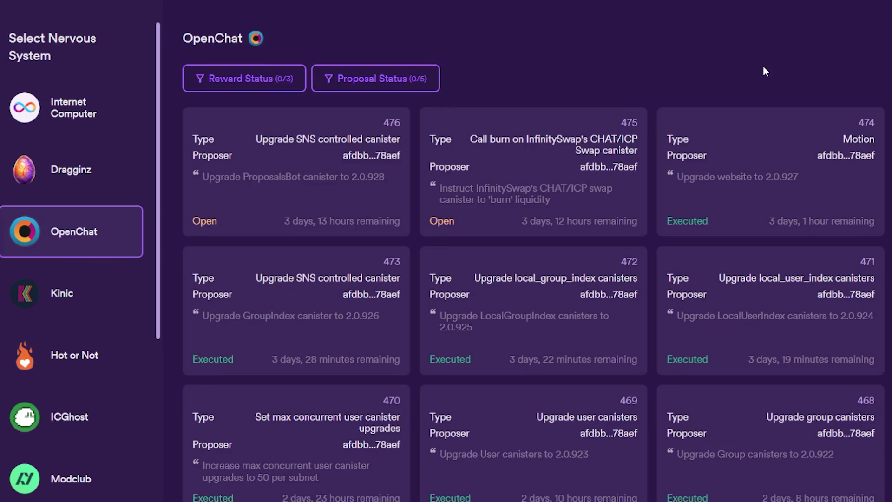
- Examine the list of OpenChat governance proposals on the Nervous System voting page
scroll(765, 72, down, 5)
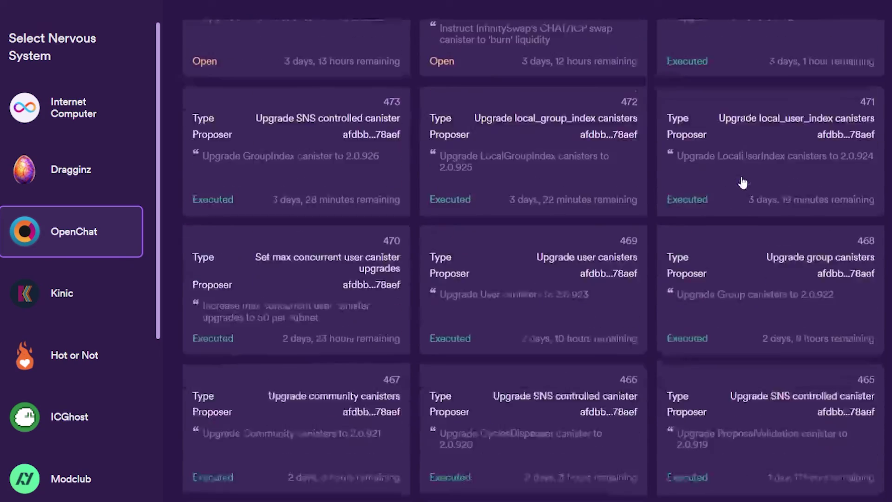
scroll(732, 268, down, 7)
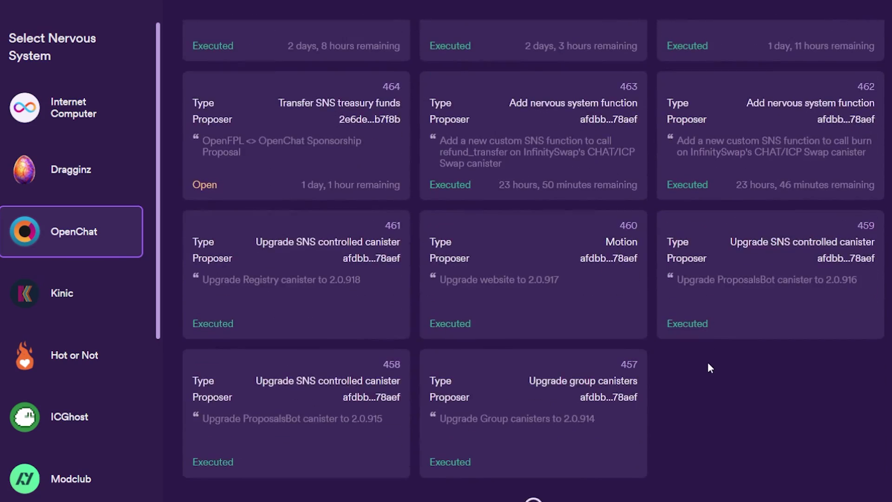